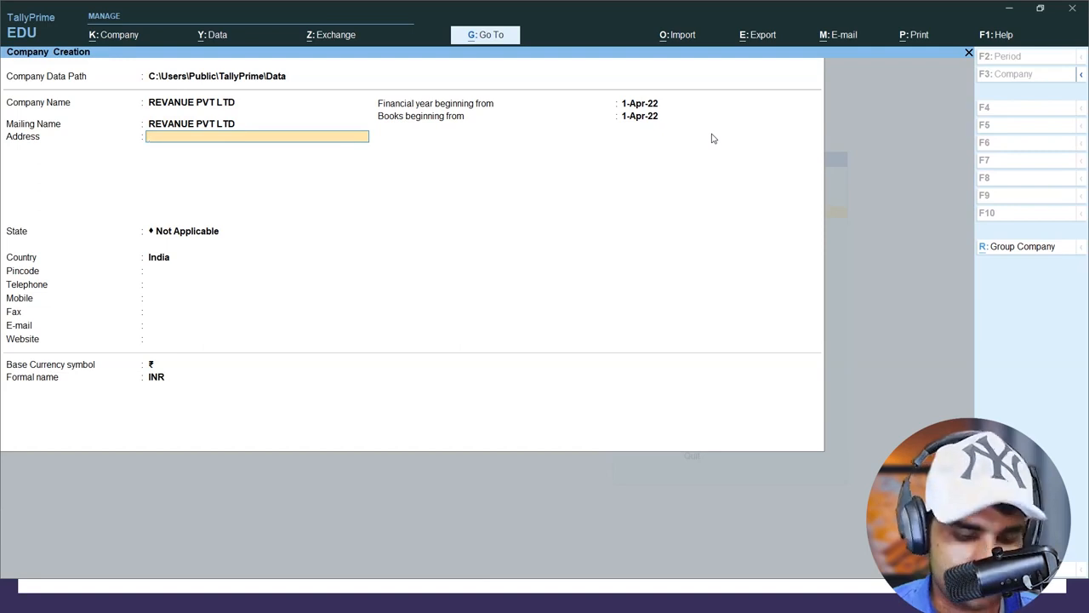
Set the company's state to Uttar Pradesh, enter its pincode and create the company with the remaining defaults.
{"action": "type", "text": "U"}
{"action": "key", "text": "Down"}
{"action": "key", "text": "Return"}
{"action": "type", "text": "209206"}
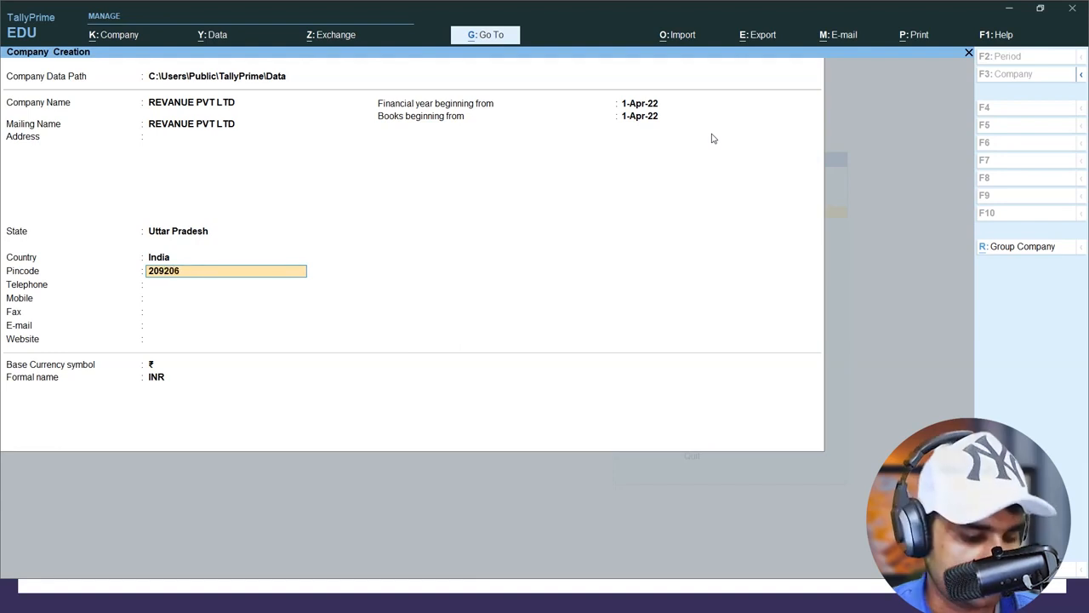
{"action": "key", "text": "Return"}
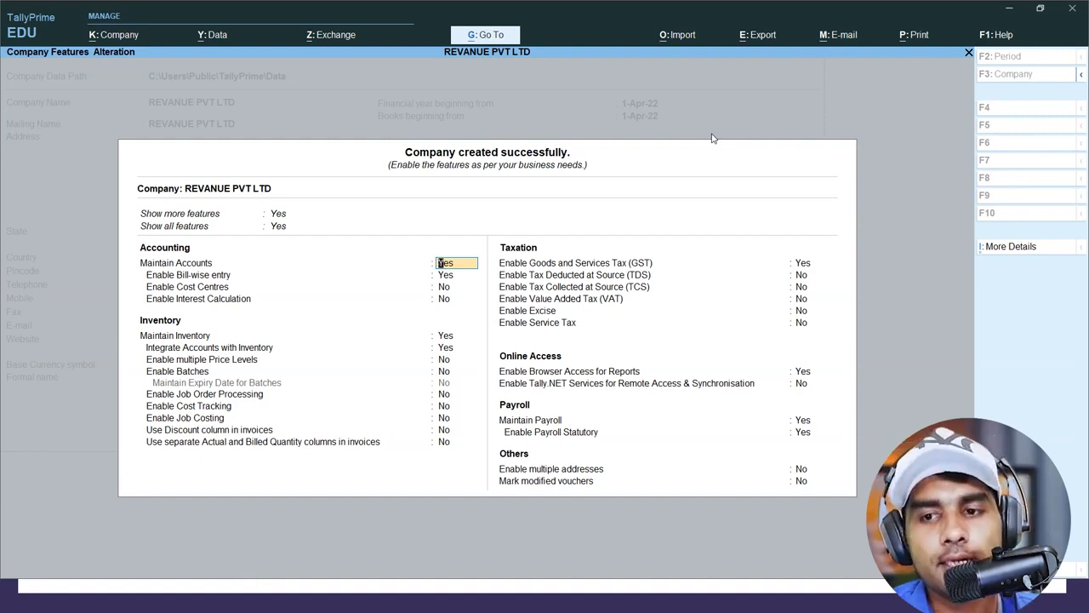
Leave the company features screen without saving changes and return to the Gateway of Tally.
{"action": "key", "text": "BackSpace"}
{"action": "key", "text": "Escape"}
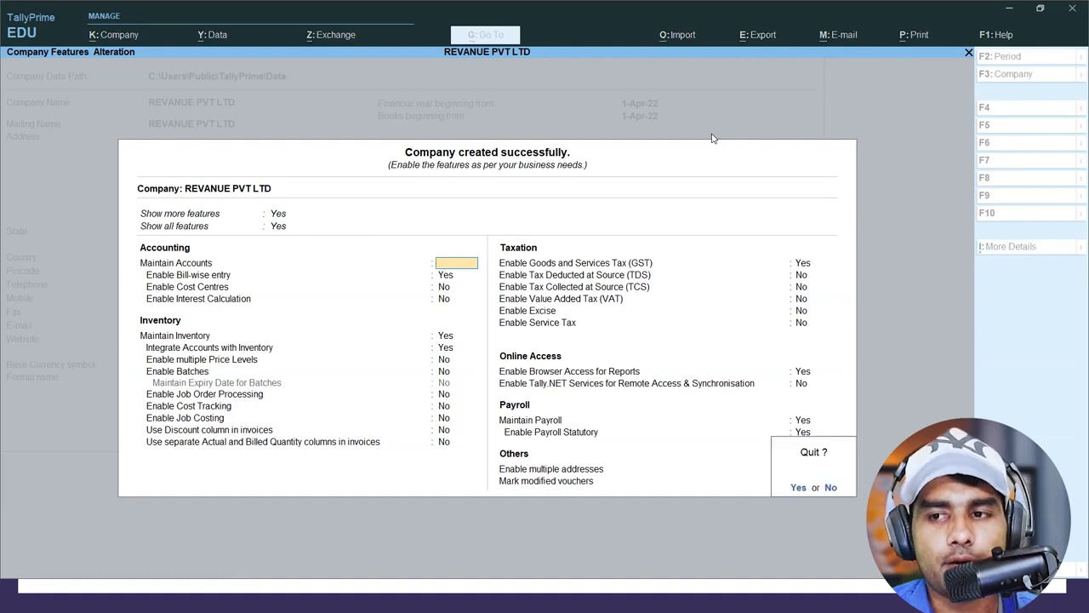
{"action": "key", "text": "y"}
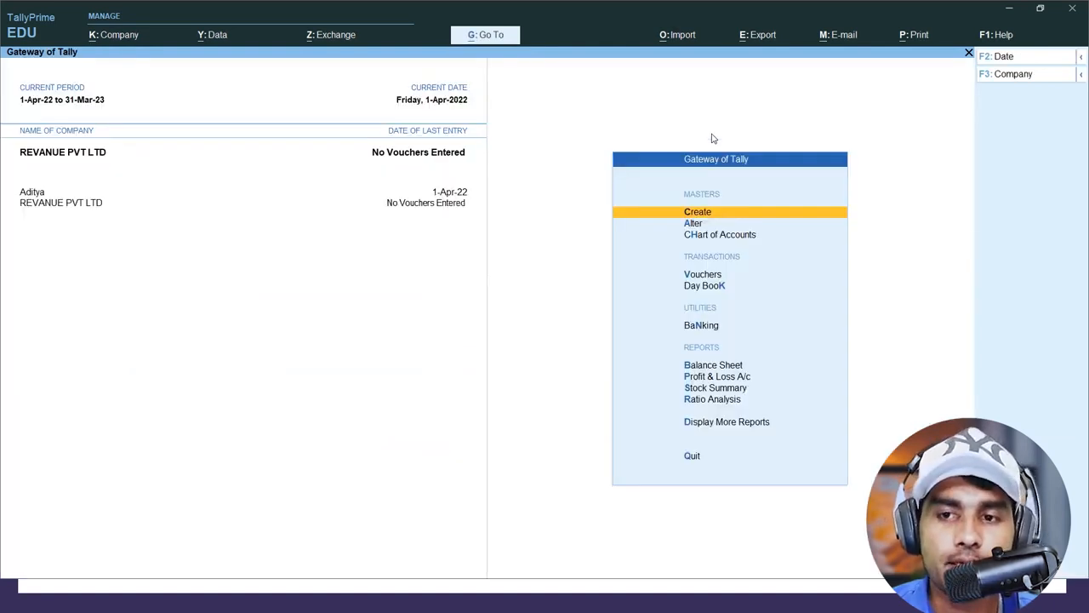
{"action": "key", "text": "Return"}
{"action": "key", "text": "Escape"}
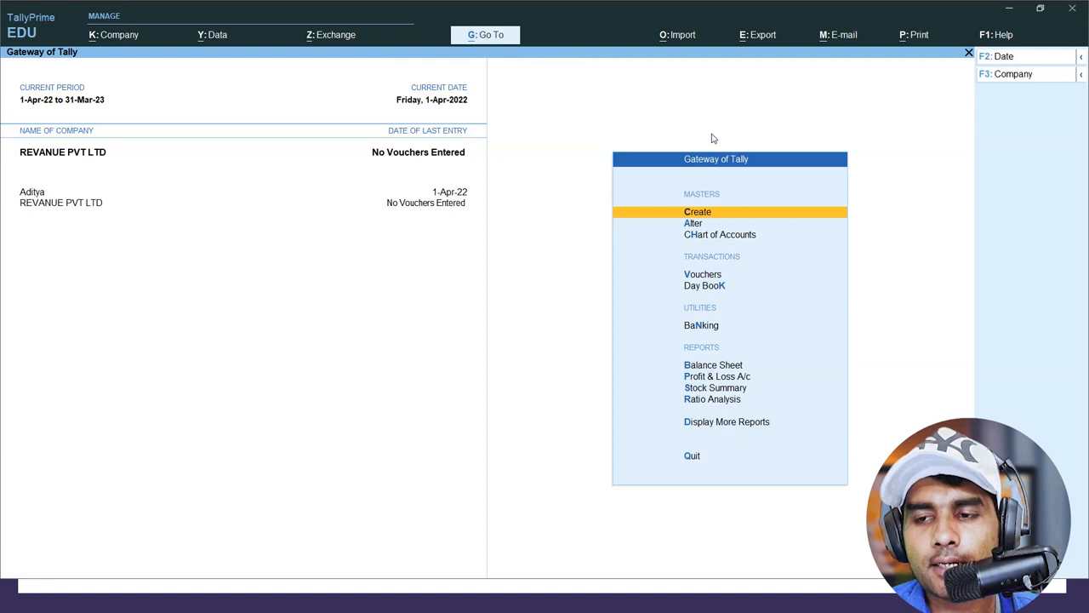
Open voucher entry and set "Use Cr/Dr instead of To/By during voucher entry" to No in the voucher configuration.
{"action": "key", "text": "Down"}
{"action": "key", "text": "Down"}
{"action": "key", "text": "Down"}
{"action": "key", "text": "Return"}
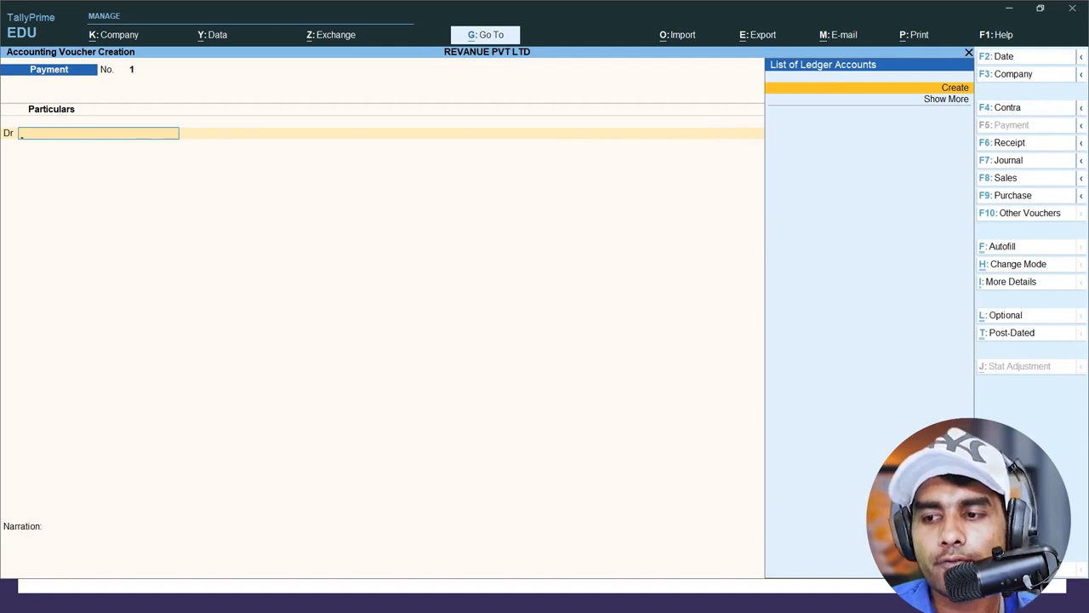
{"action": "key", "text": "F12"}
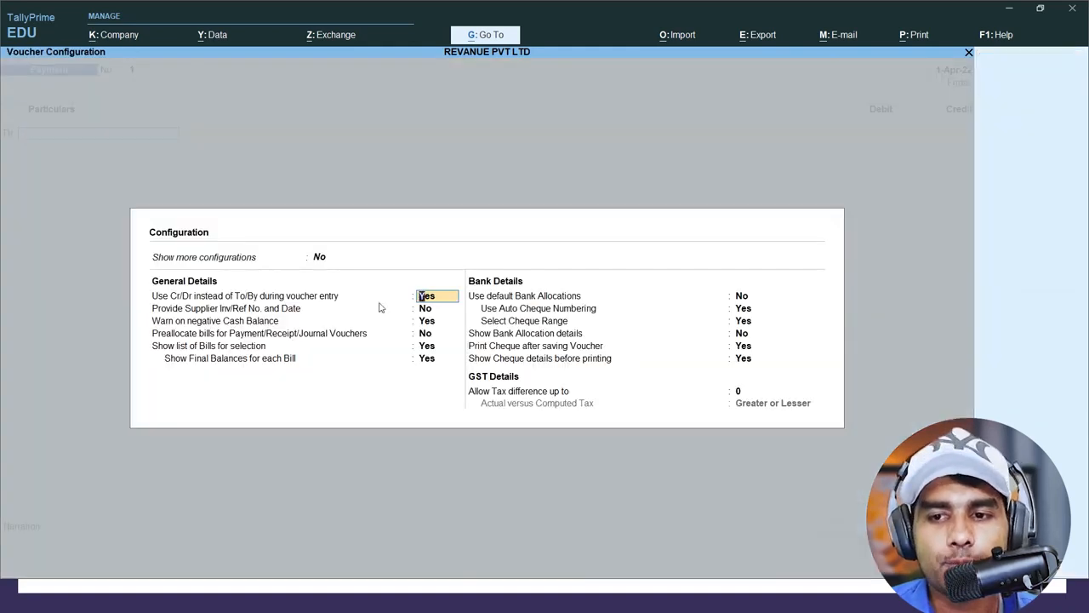
{"action": "type", "text": "n"}
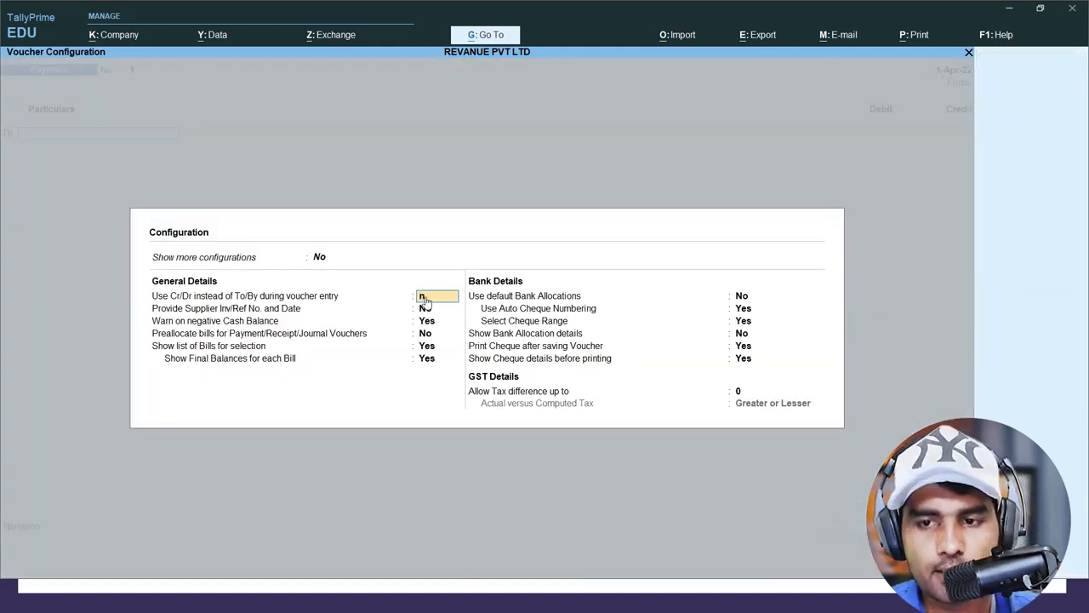
{"action": "key", "text": "Return"}
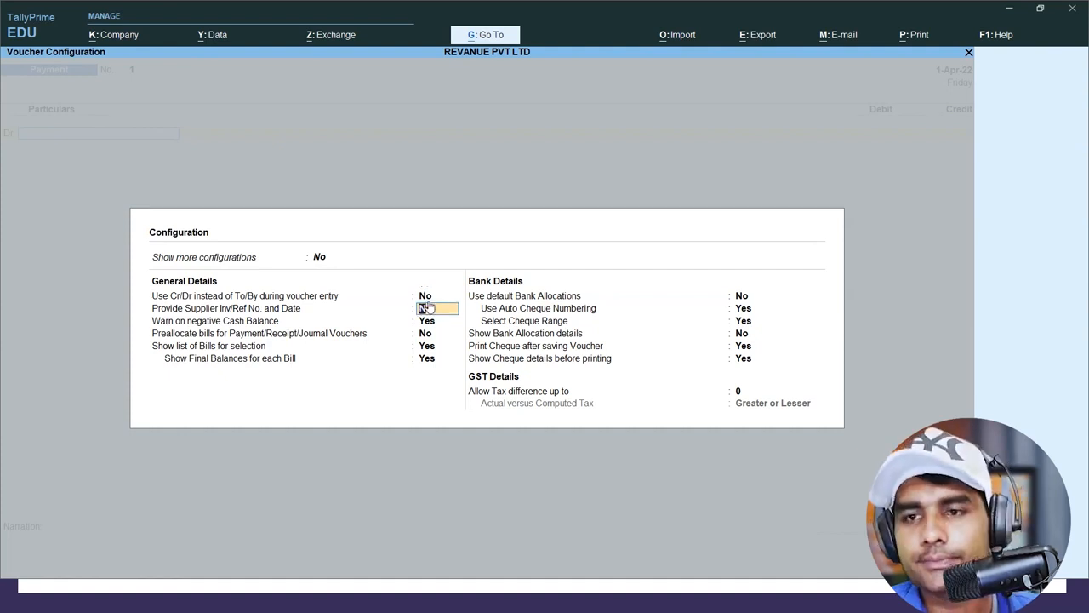
{"action": "key", "text": "ctrl+a"}
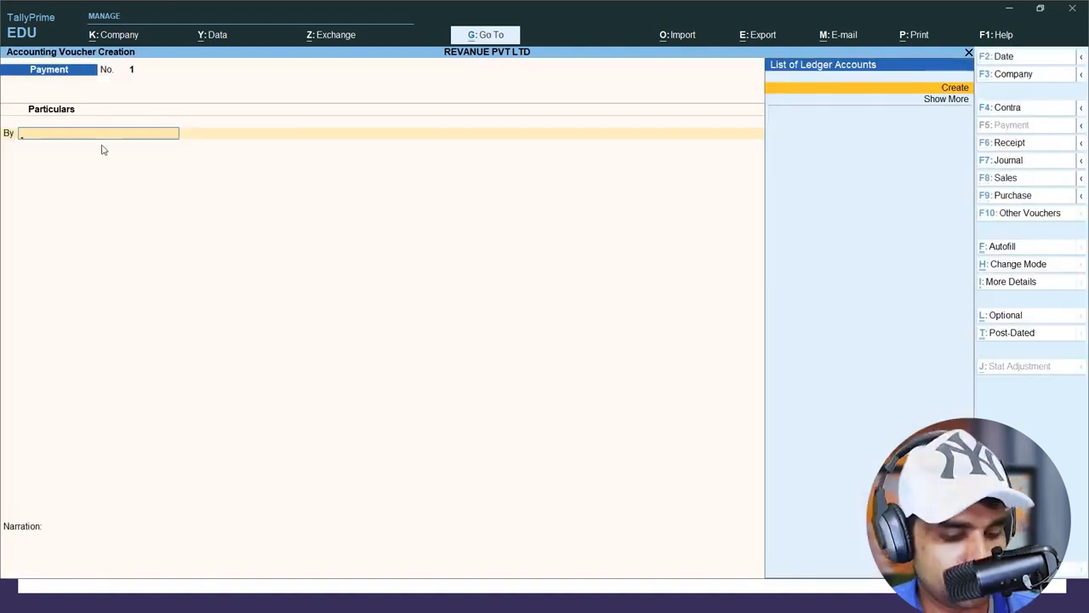
Switch to the PowerPoint slide show to read the bank interest transaction, then return to TallyPrime.
{"action": "key", "text": "alt+Tab"}
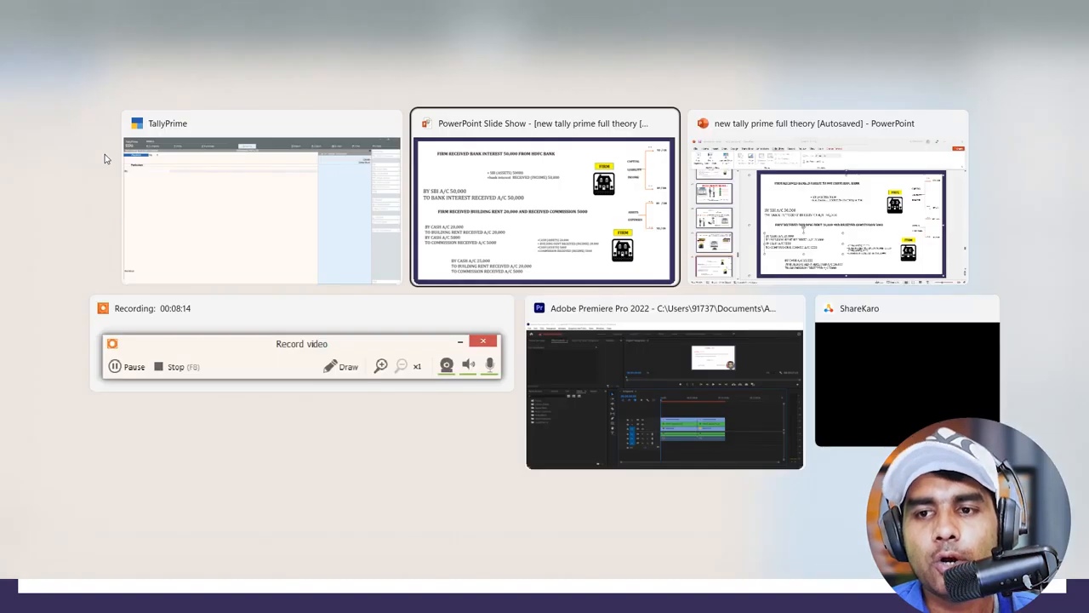
{"action": "left_click", "coordinate": [495, 170]}
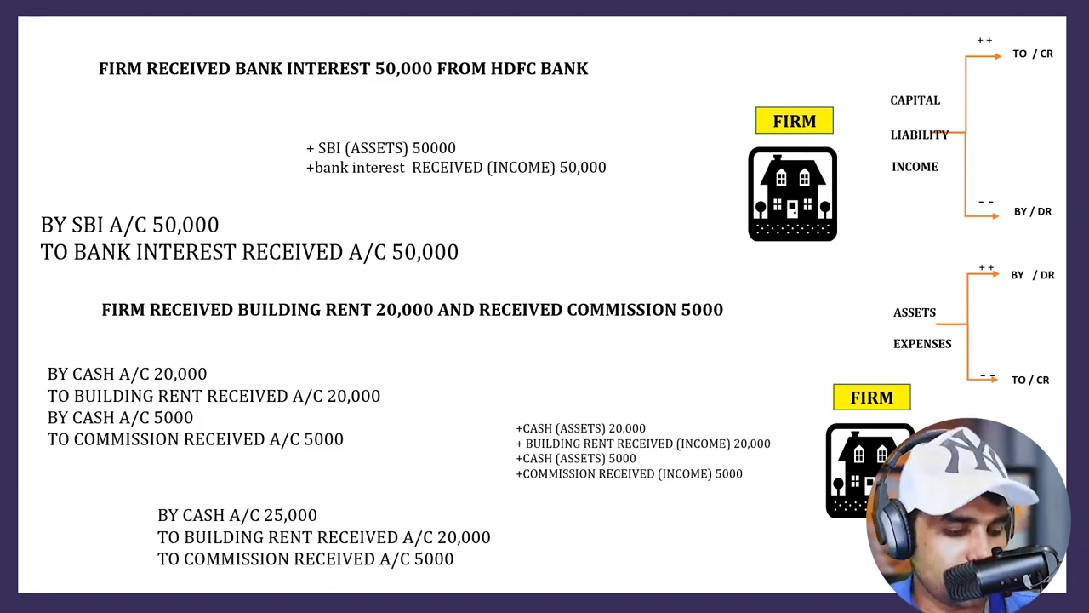
{"action": "key", "text": "alt+Tab"}
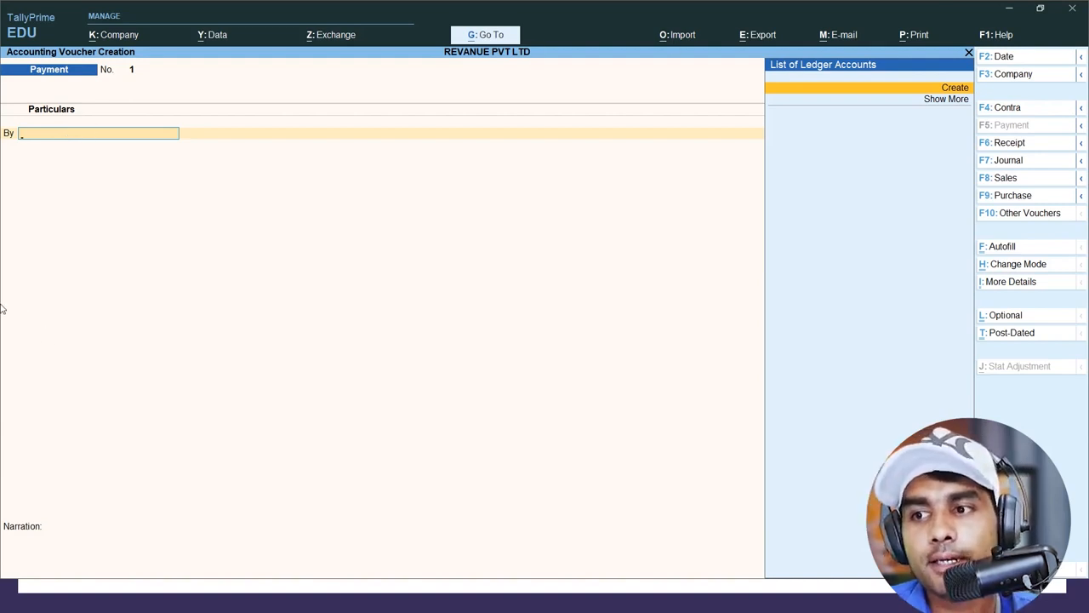
Change the voucher type to Receipt and start a new ledger named "Bank Interst Received".
{"action": "left_click", "coordinate": [1011, 143]}
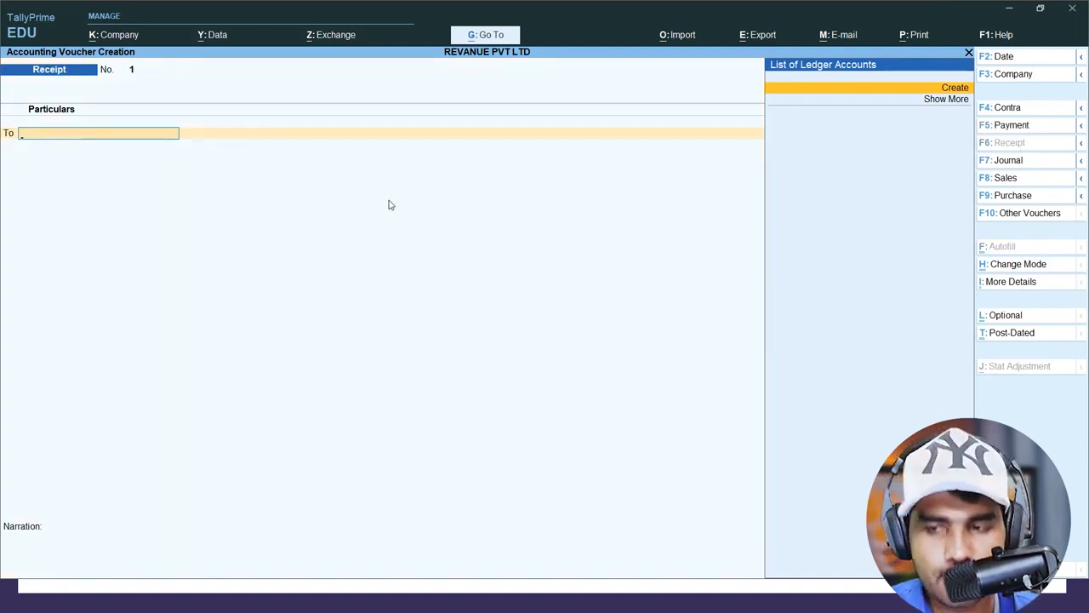
{"action": "key", "text": "alt+c"}
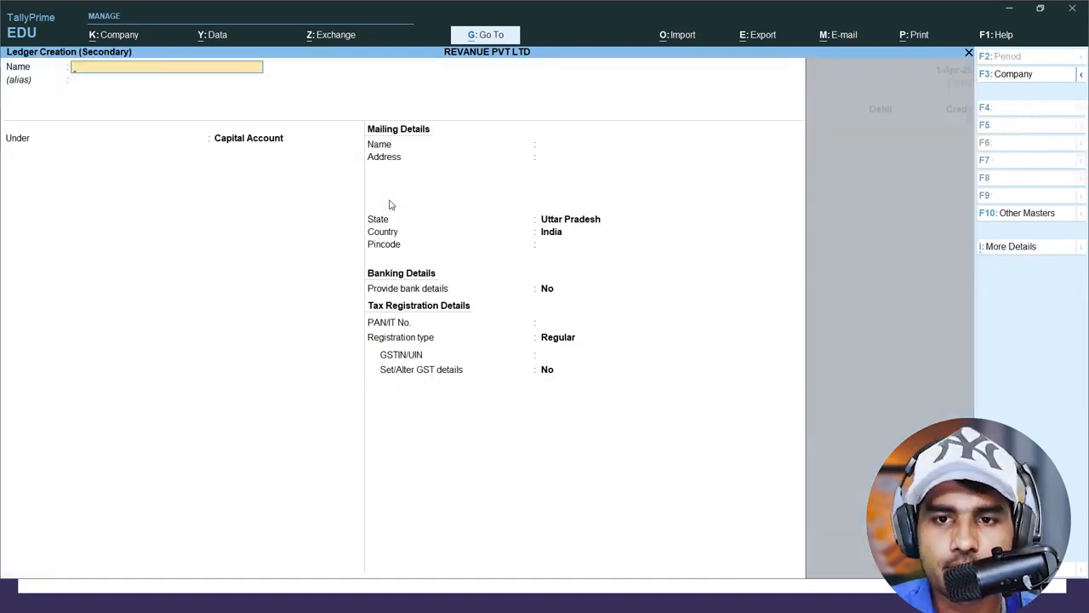
{"action": "type", "text": "Bank Inters"}
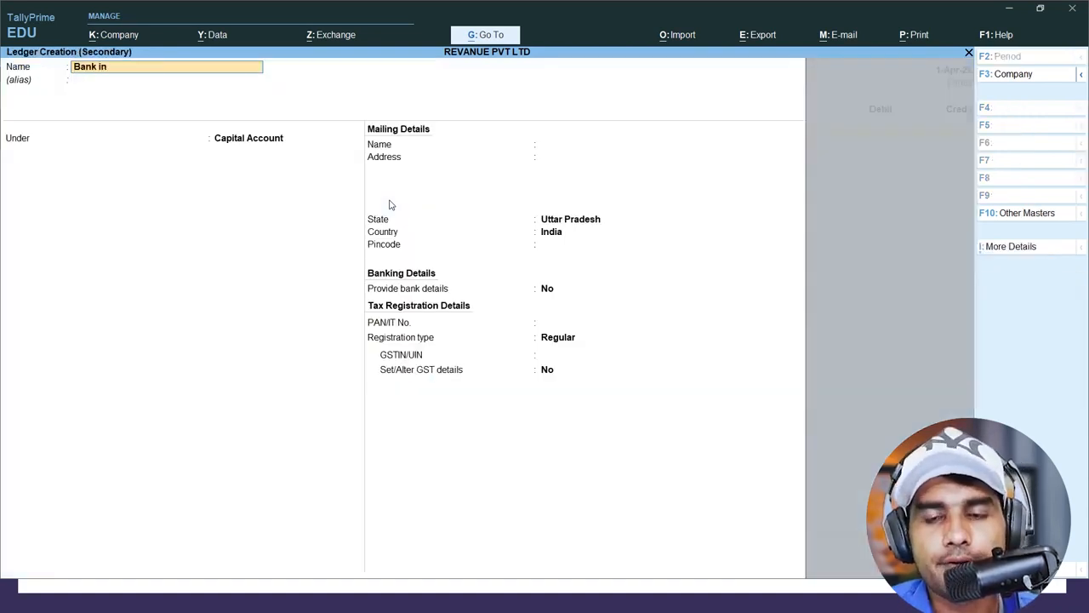
{"action": "type", "text": "t Receivedc"}
{"action": "key", "text": "BackSpace"}
{"action": "key", "text": "Return"}
{"action": "key", "text": "Return"}
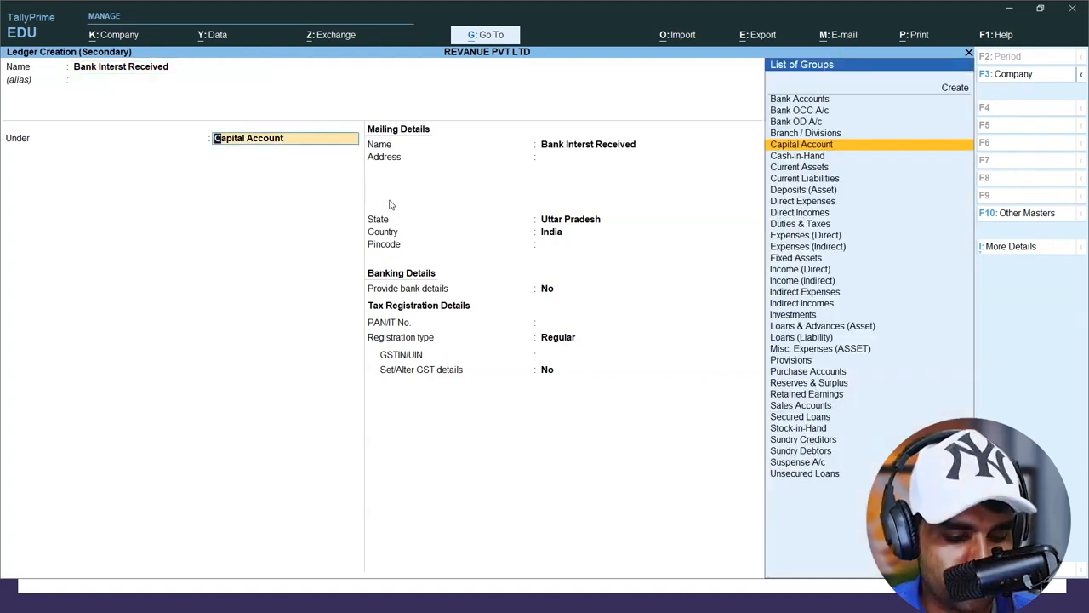
Save the bank interest ledger under Indirect Incomes and credit it with 50,000 in the receipt voucher.
{"action": "type", "text": "i"}
{"action": "key", "text": "Down"}
{"action": "key", "text": "Down"}
{"action": "key", "text": "Down"}
{"action": "key", "text": "Return"}
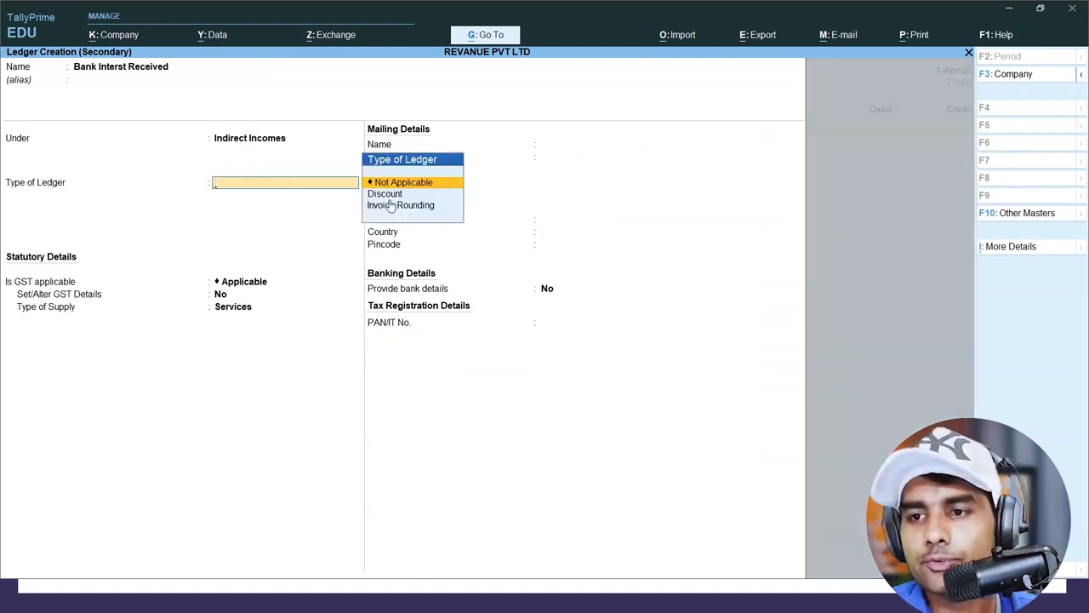
{"action": "key", "text": "ctrl+a"}
{"action": "type", "text": "50000"}
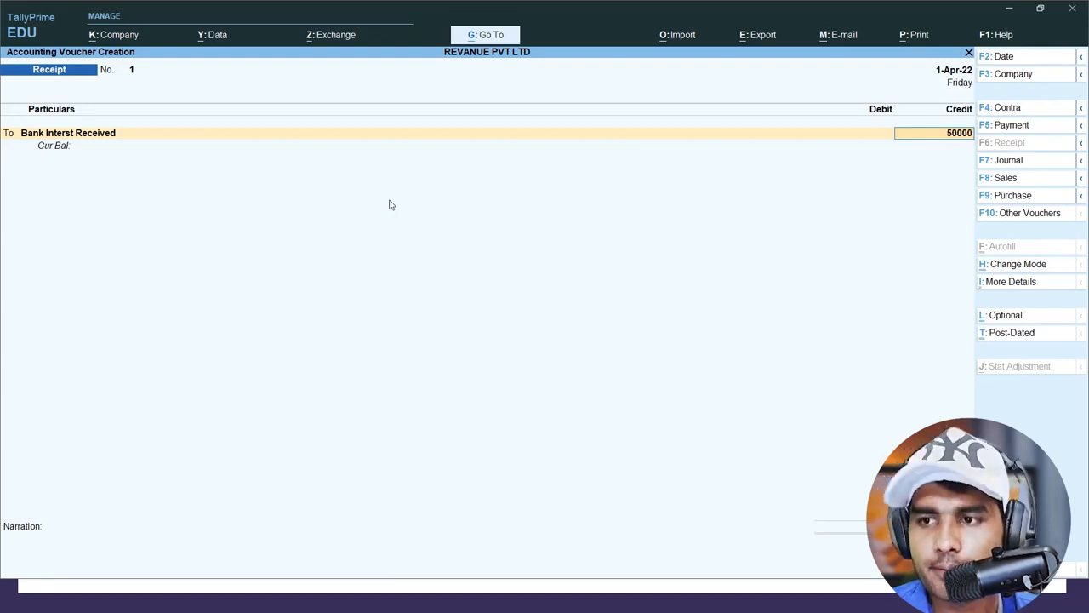
{"action": "key", "text": "Return"}
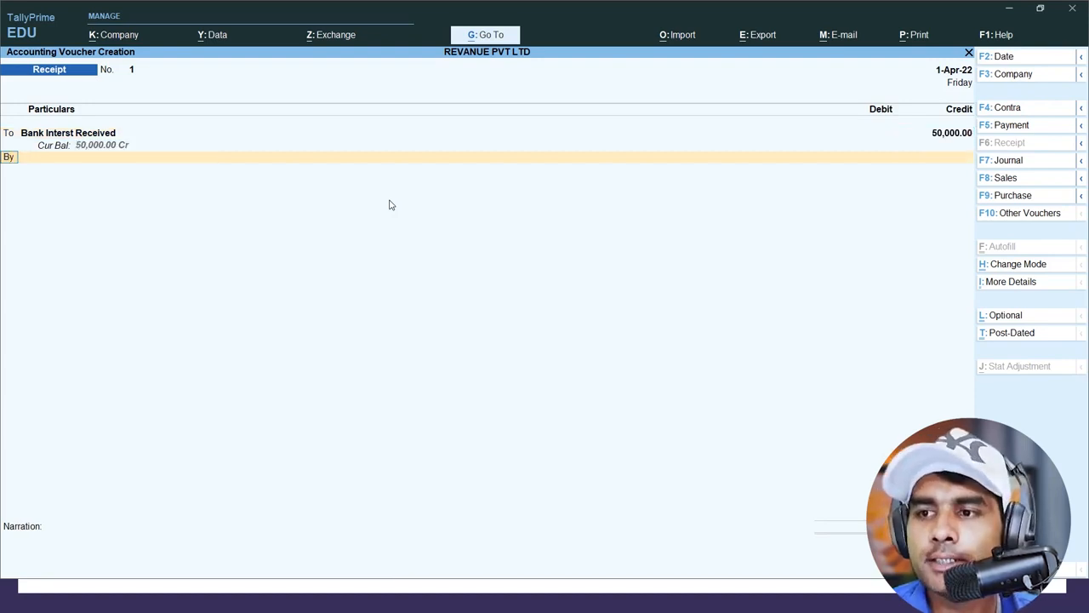
Create a ledger named "Hdfc" under Bank Accounts for the 50,000 debit line and save the receipt voucher.
{"action": "key", "text": "Return"}
{"action": "key", "text": "Up"}
{"action": "key", "text": "Return"}
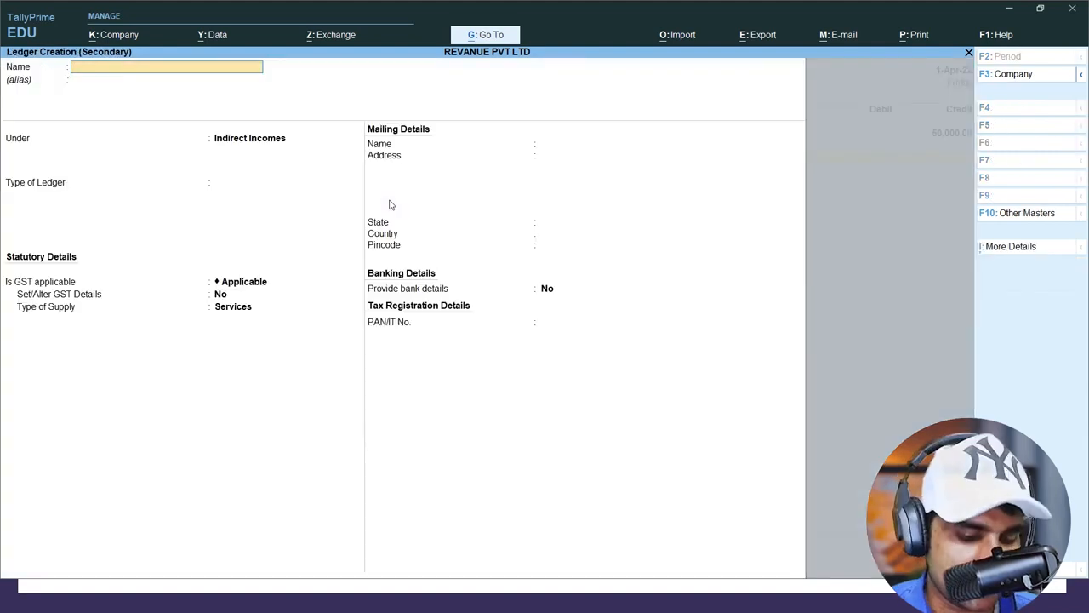
{"action": "type", "text": "Hdfc"}
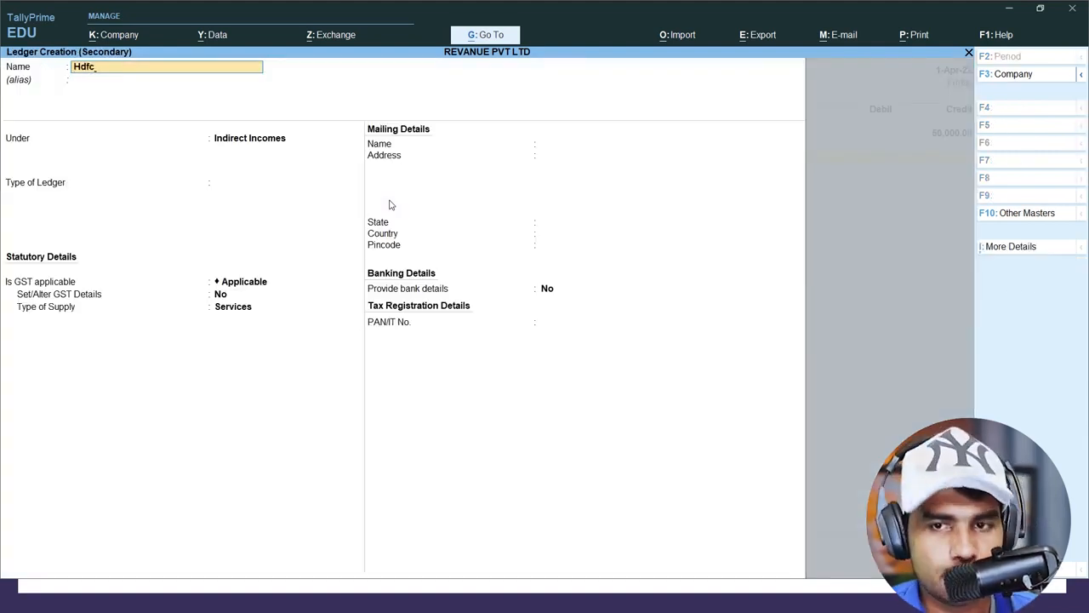
{"action": "key", "text": "Return"}
{"action": "key", "text": "Return"}
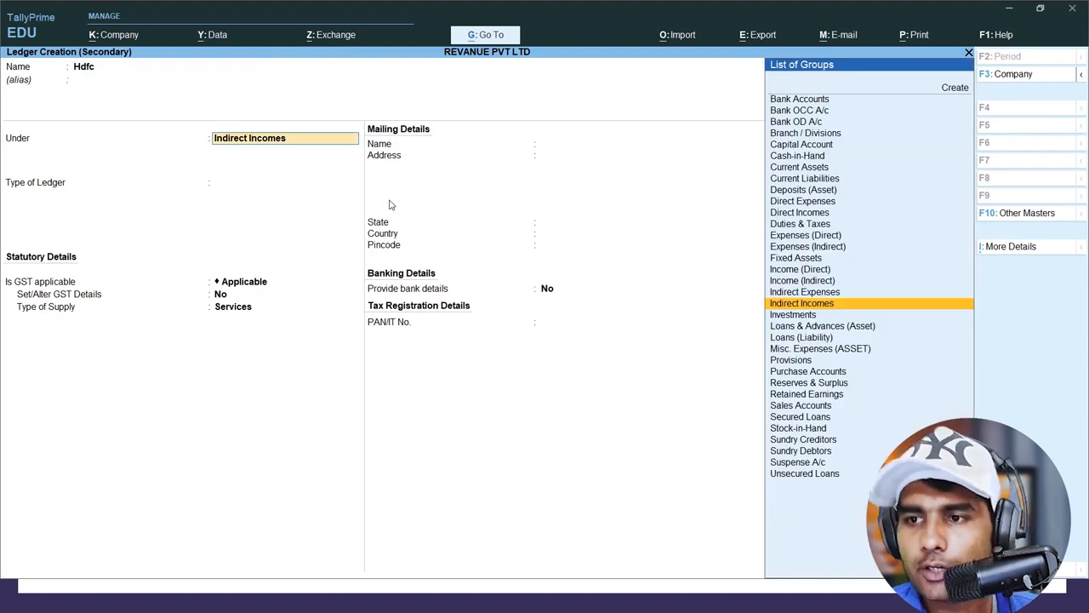
{"action": "type", "text": "B"}
{"action": "key", "text": "Return"}
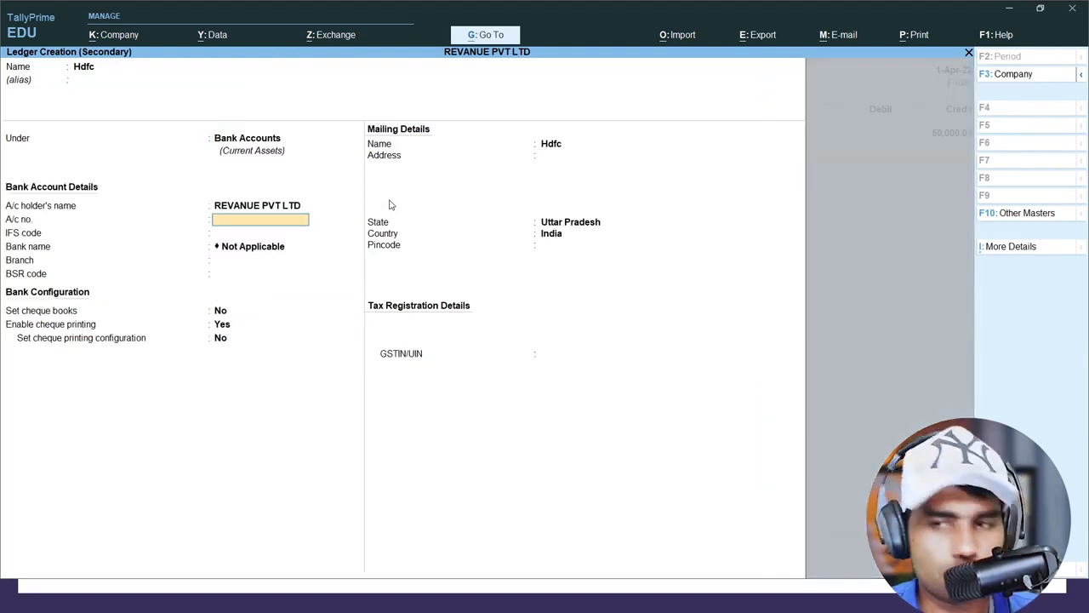
{"action": "key", "text": "ctrl+a"}
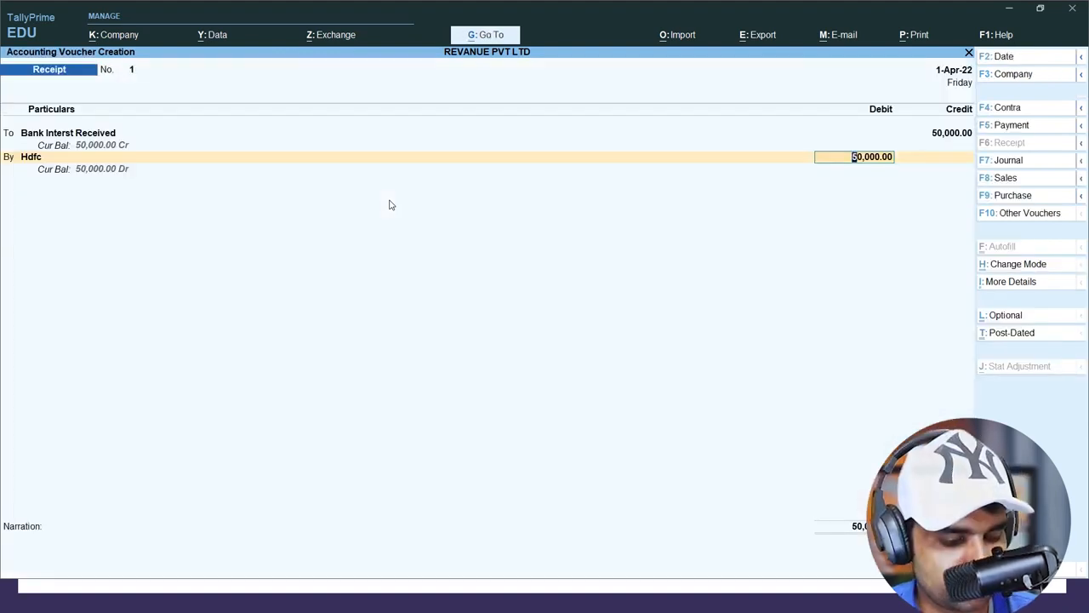
{"action": "key", "text": "ctrl+a"}
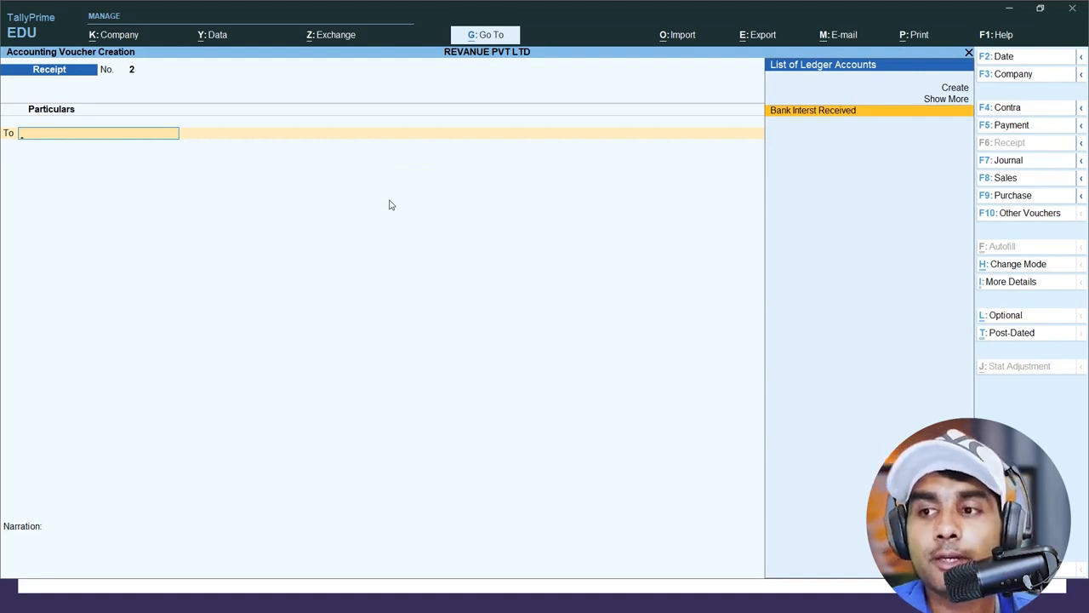
Switch to the PowerPoint slide show to check the building rent and commission entries, then return to TallyPrime.
{"action": "key", "text": "Up"}
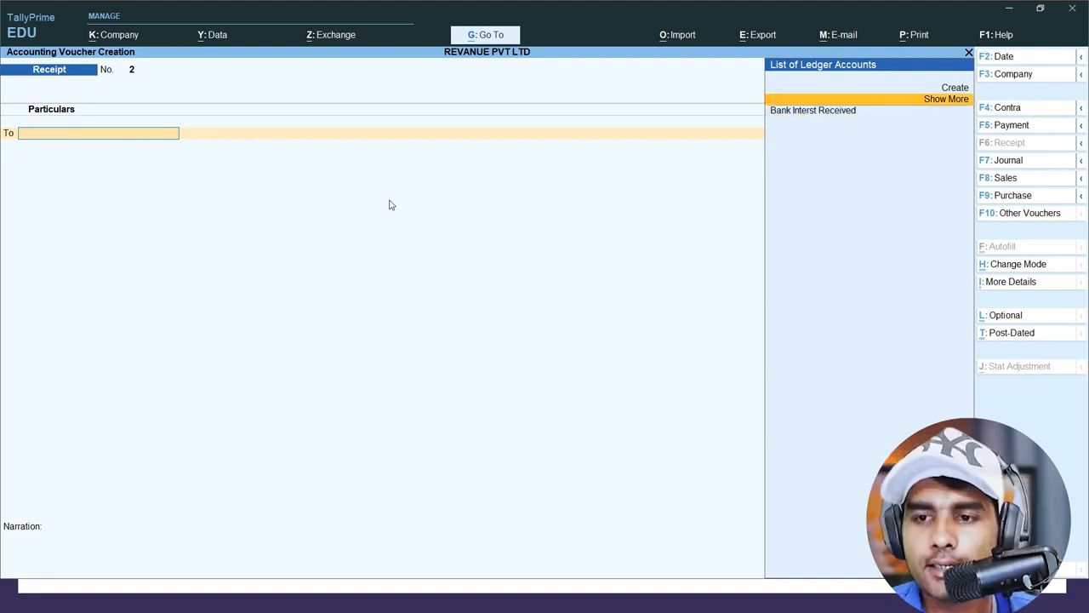
{"action": "key", "text": "alt+Tab"}
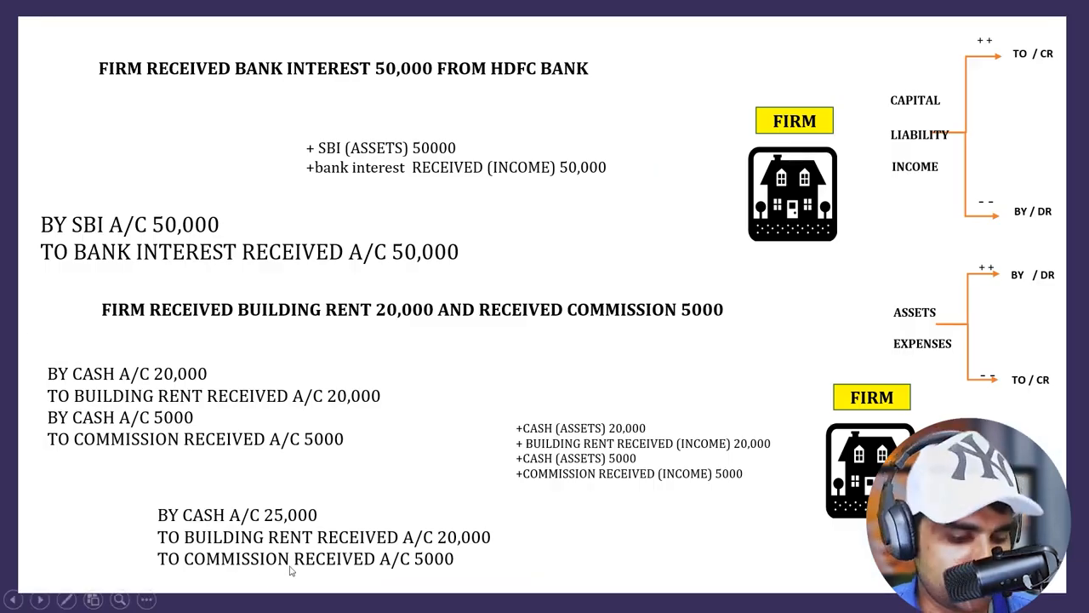
{"action": "key", "text": "alt+Tab"}
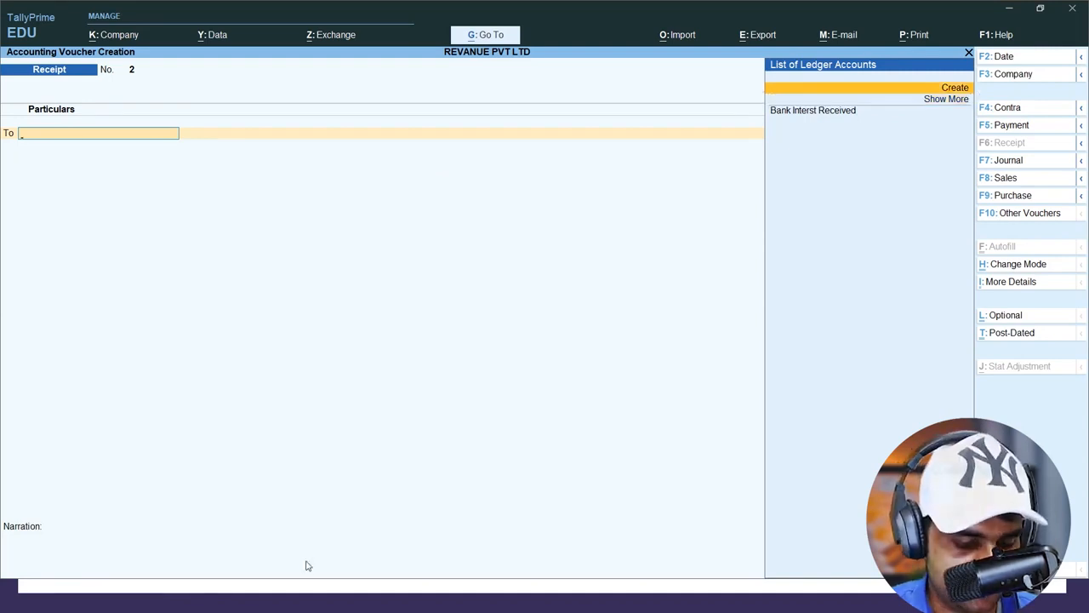
Start a new ledger named "Building Rent Received" from the credit line of the second receipt voucher.
{"action": "key", "text": "alt+c"}
{"action": "type", "text": "Bui"}
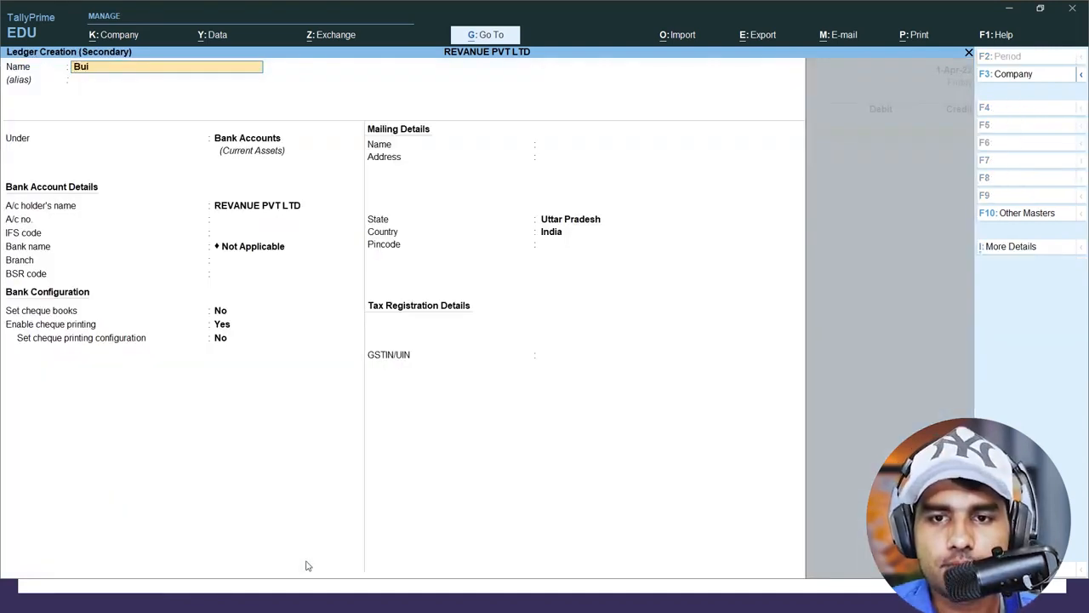
{"action": "type", "text": "lding Rent R"}
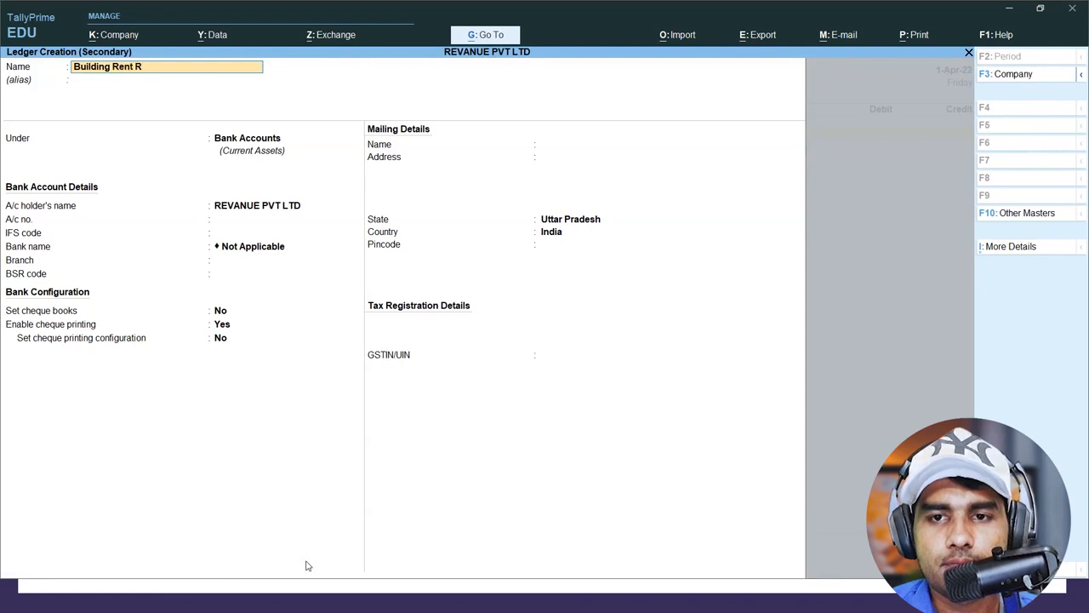
{"action": "type", "text": "eceived"}
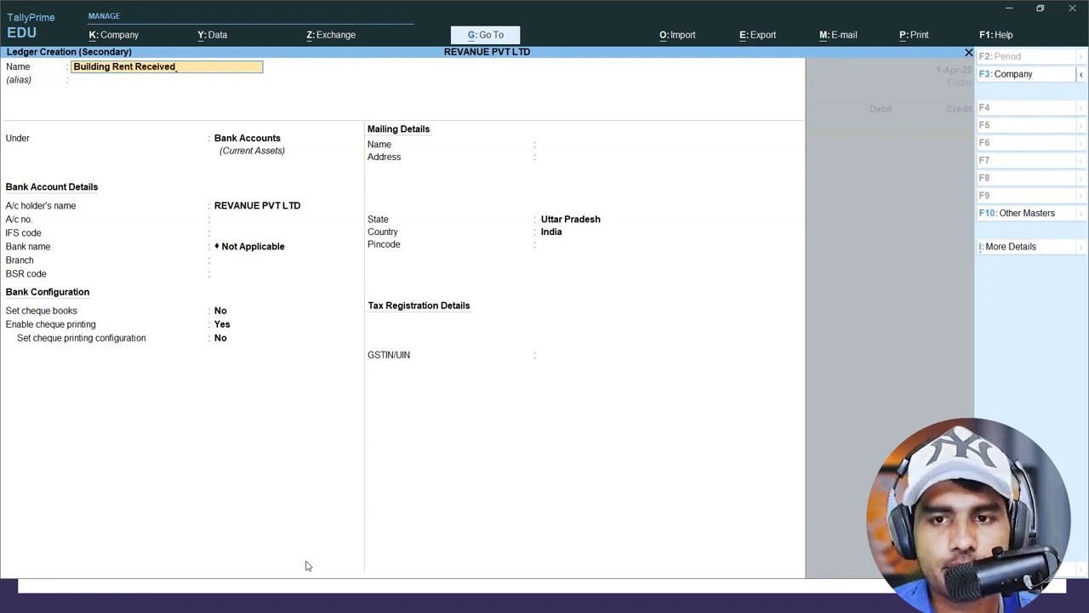
{"action": "key", "text": "Return"}
{"action": "key", "text": "Return"}
Save the building rent ledger under Indirect Incomes and enter 20,000 as its credit amount.
{"action": "type", "text": "i"}
{"action": "key", "text": "Down"}
{"action": "key", "text": "Down"}
{"action": "key", "text": "Down"}
{"action": "key", "text": "Return"}
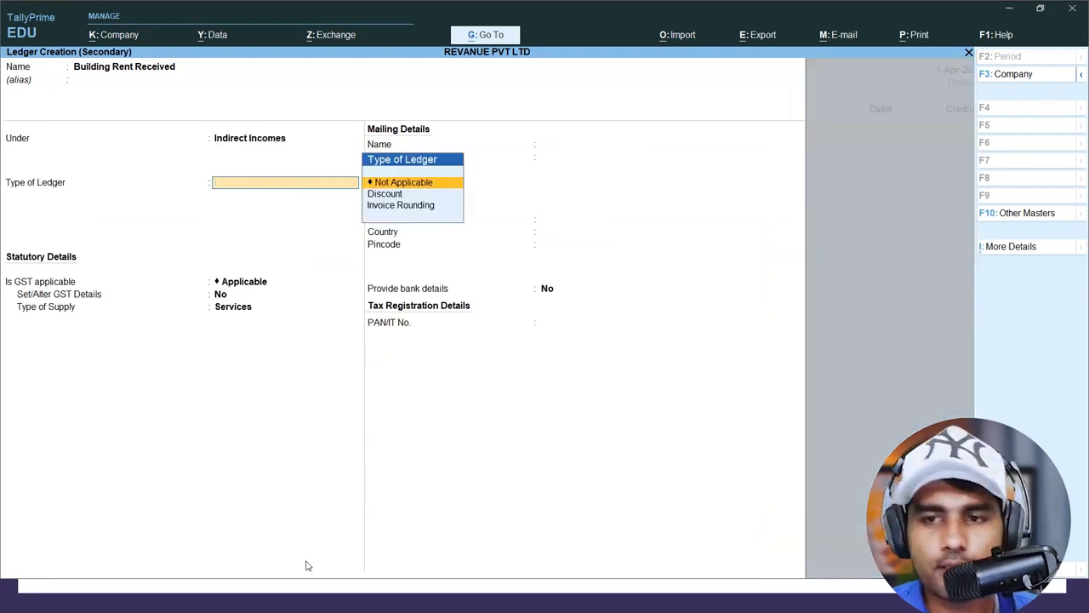
{"action": "key", "text": "ctrl+a"}
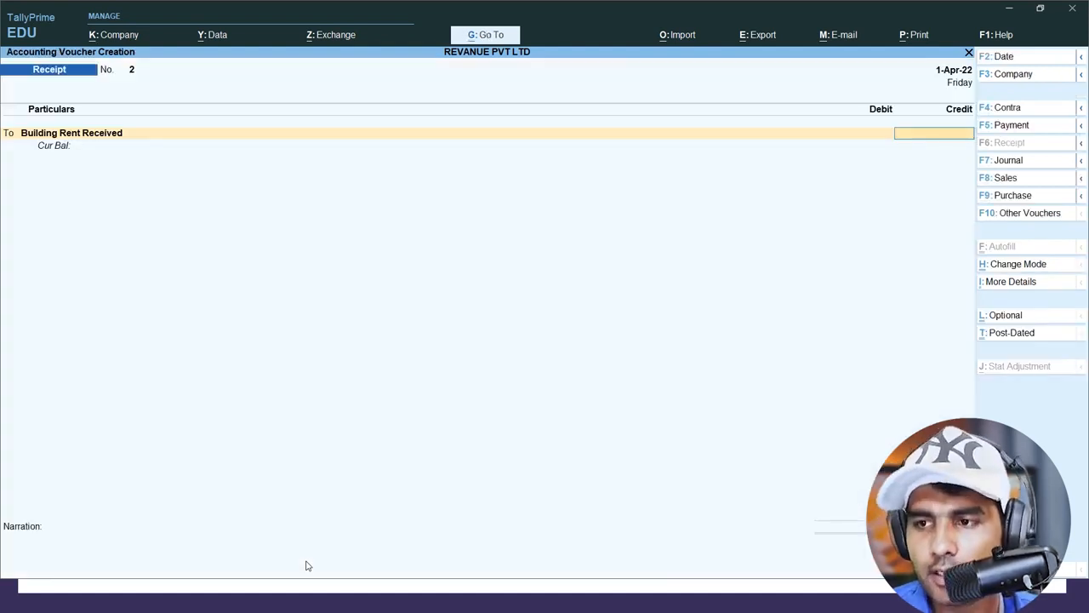
{"action": "type", "text": "20000"}
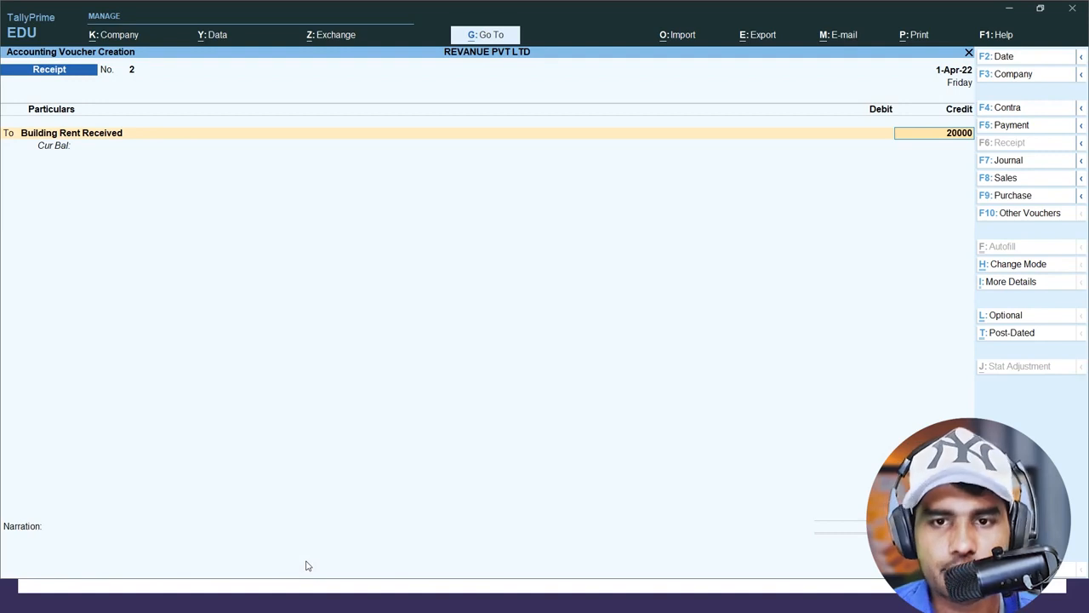
Change the second line of the receipt voucher to a credit entry and start a new ledger for it.
{"action": "key", "text": "Return"}
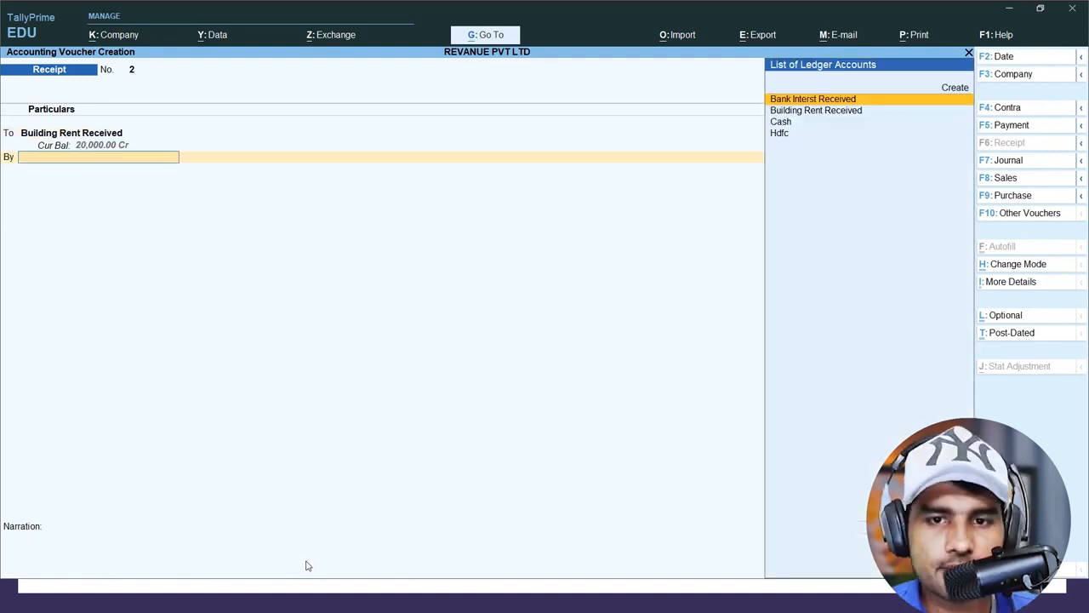
{"action": "key", "text": "BackSpace"}
{"action": "type", "text": "t"}
{"action": "key", "text": "Return"}
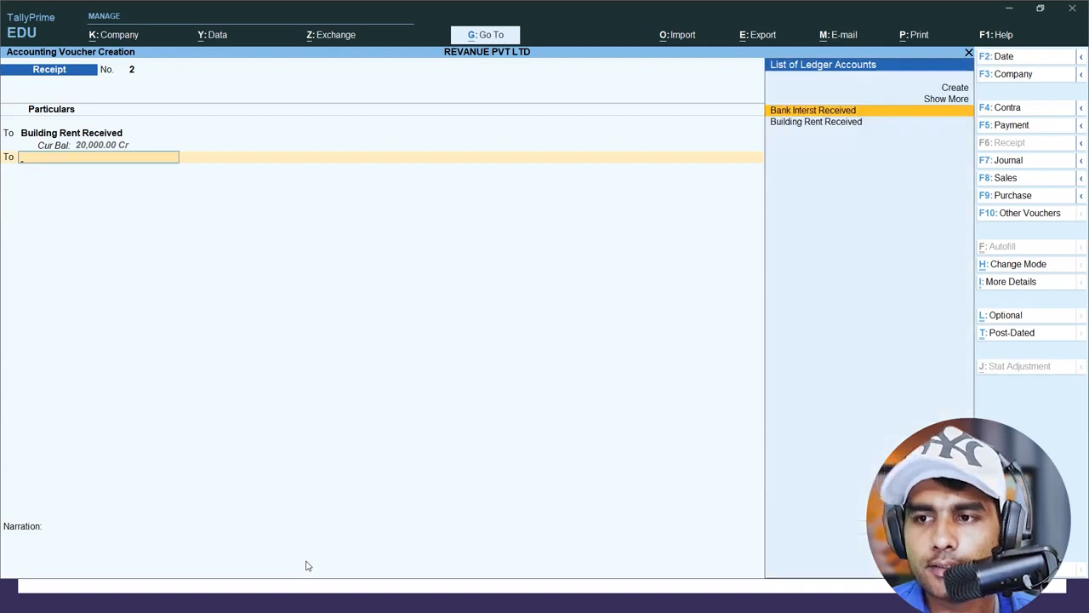
{"action": "key", "text": "Up"}
{"action": "key", "text": "Up"}
{"action": "key", "text": "Return"}
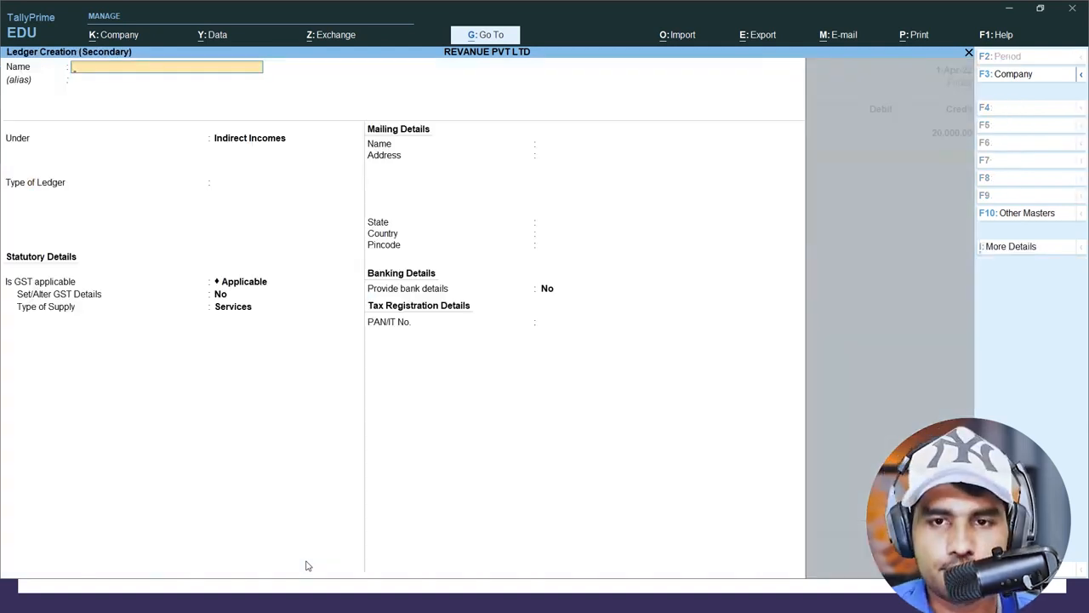
Save the new ledger as "Comission Receiced" under Indirect Incomes and enter 5,000 as its credit amount.
{"action": "type", "text": "Comission Receiced"}
{"action": "key", "text": "Return"}
{"action": "key", "text": "Return"}
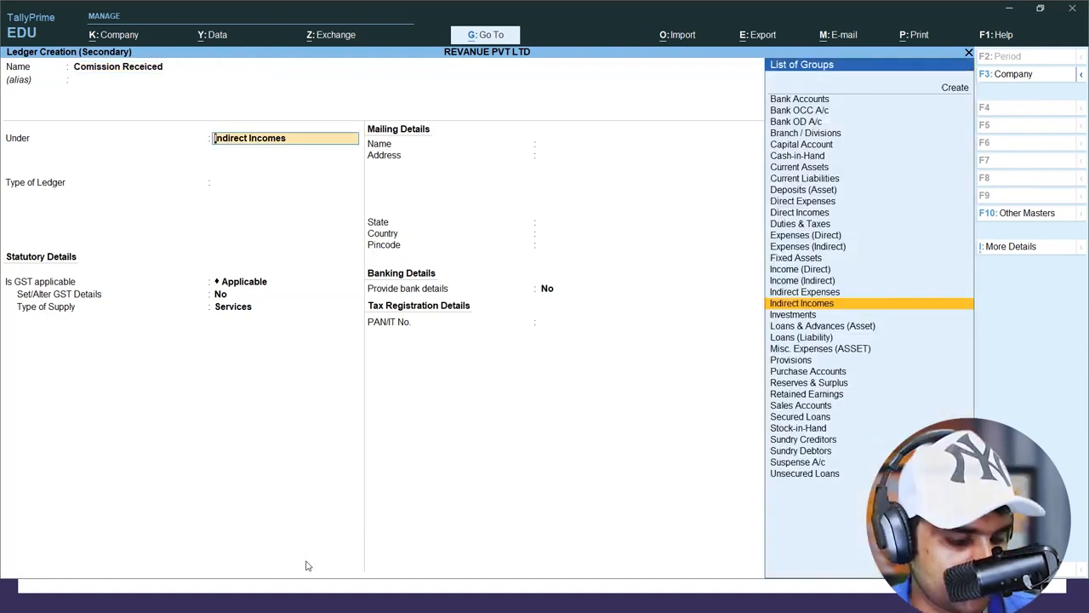
{"action": "key", "text": "Return"}
{"action": "key", "text": "ctrl+a"}
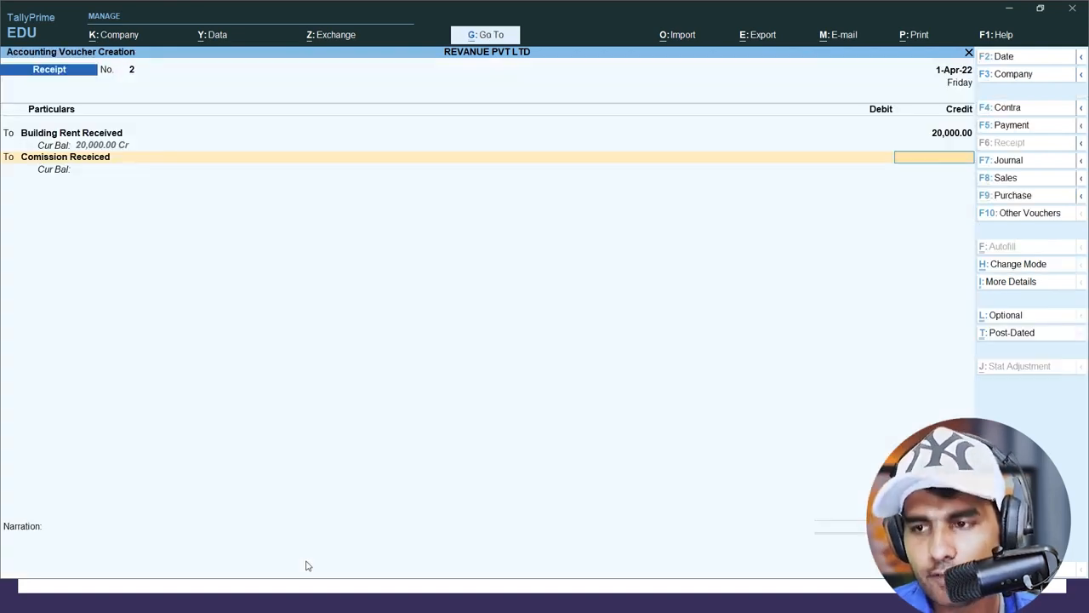
{"action": "type", "text": "5000"}
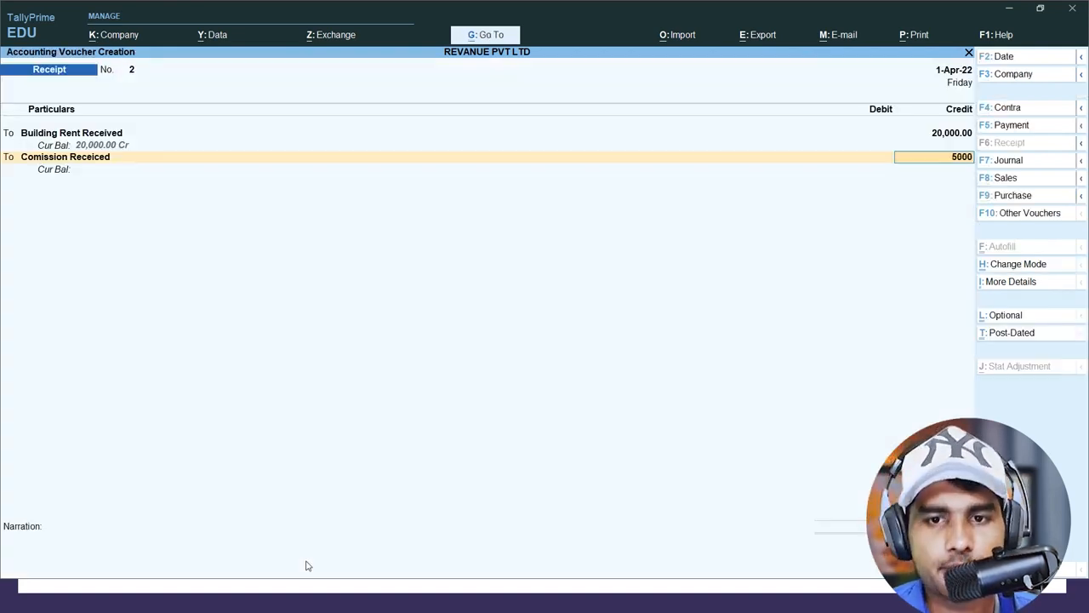
{"action": "key", "text": "Return"}
{"action": "key", "text": "Return"}
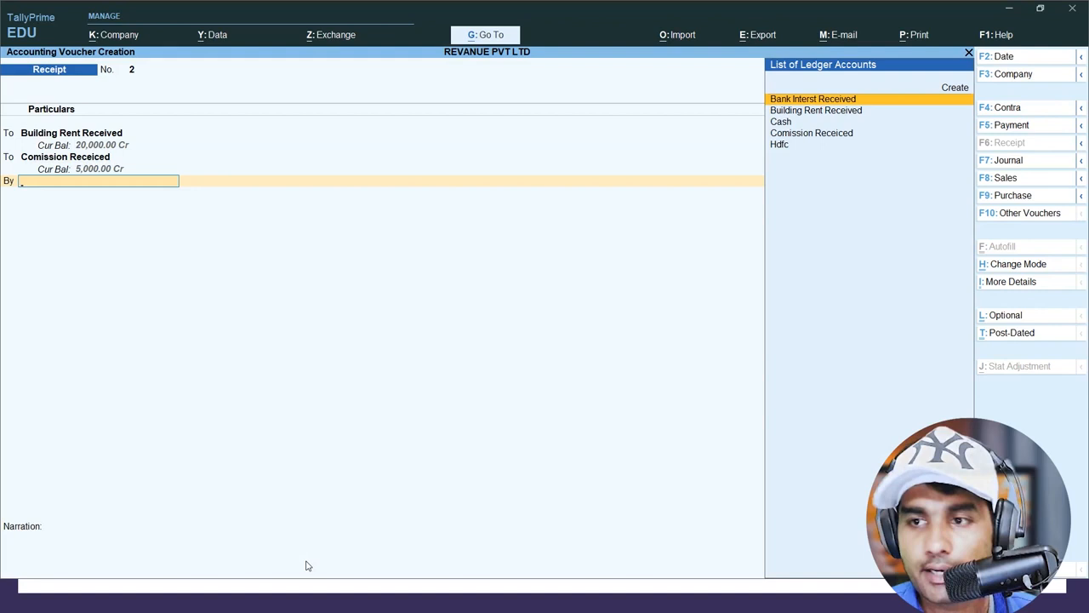
Select Cash as the debit ledger for the building rent and commission receipts and save the voucher.
{"action": "key", "text": "Down"}
{"action": "key", "text": "Down"}
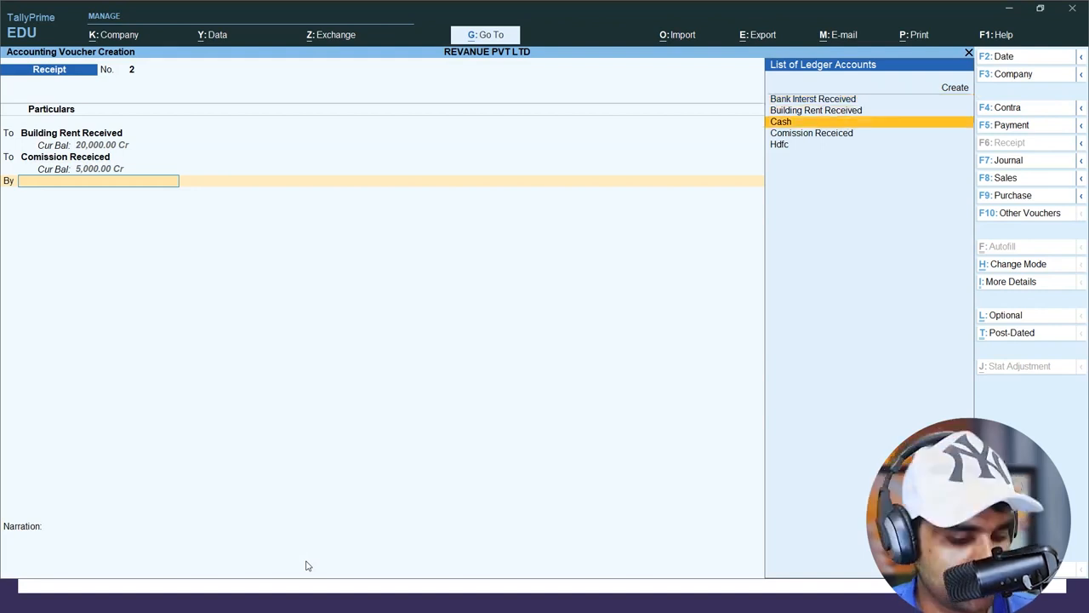
{"action": "key", "text": "Return"}
{"action": "key", "text": "ctrl+a"}
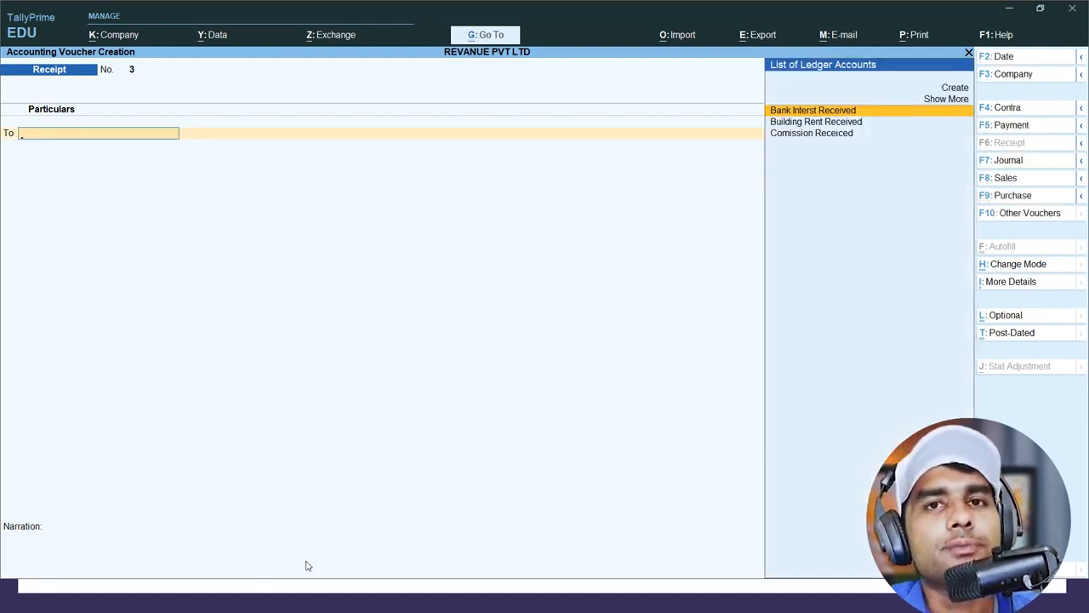